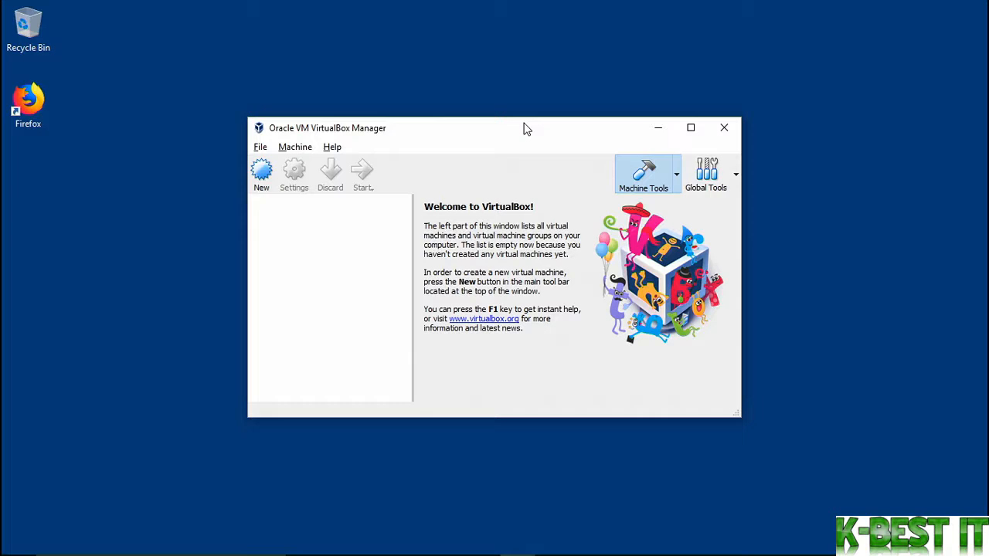
Create a new VM named 'Ubuntu 18.04 Desktop', type Linux, version Ubuntu (64-bit)
left_click(263, 173)
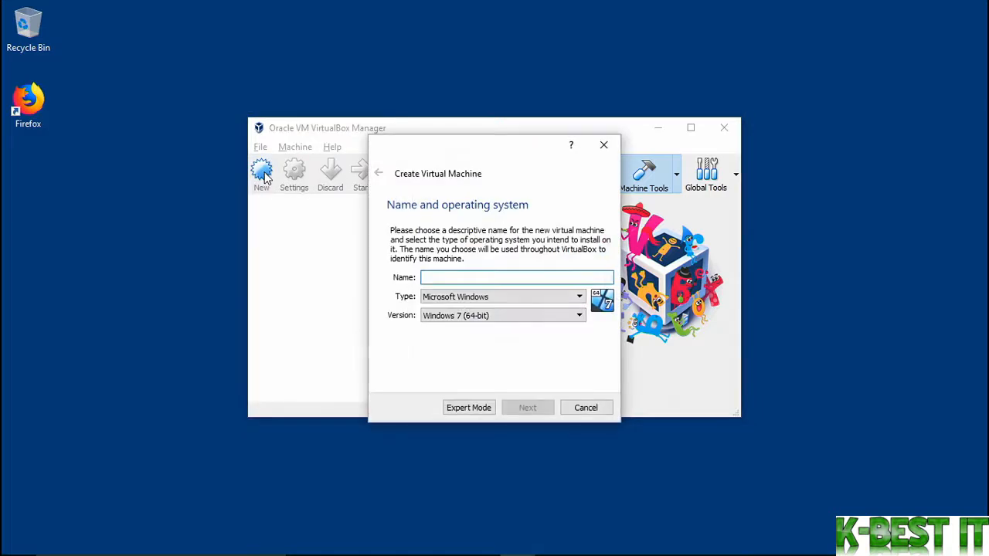
type("Ubuntu 18.04 Desktop")
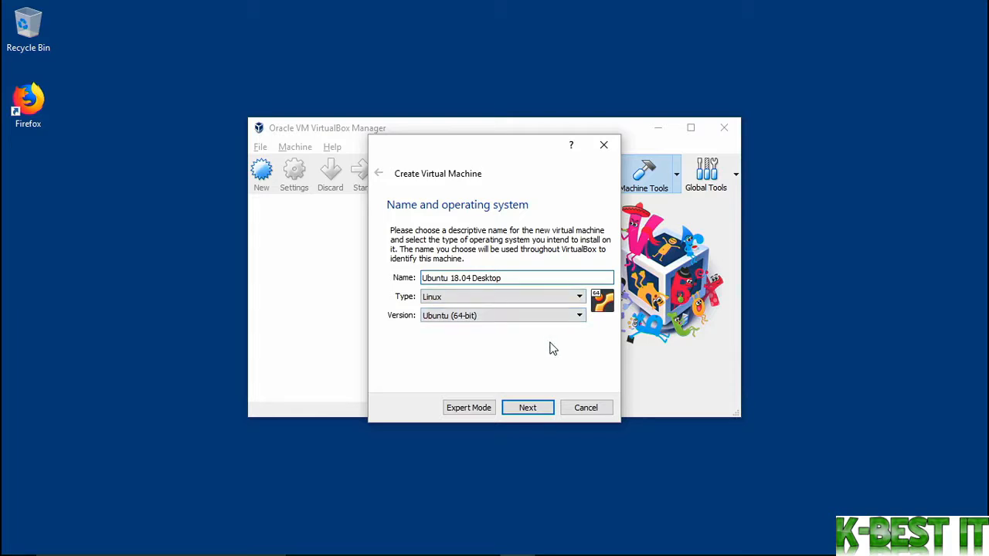
left_click(530, 410)
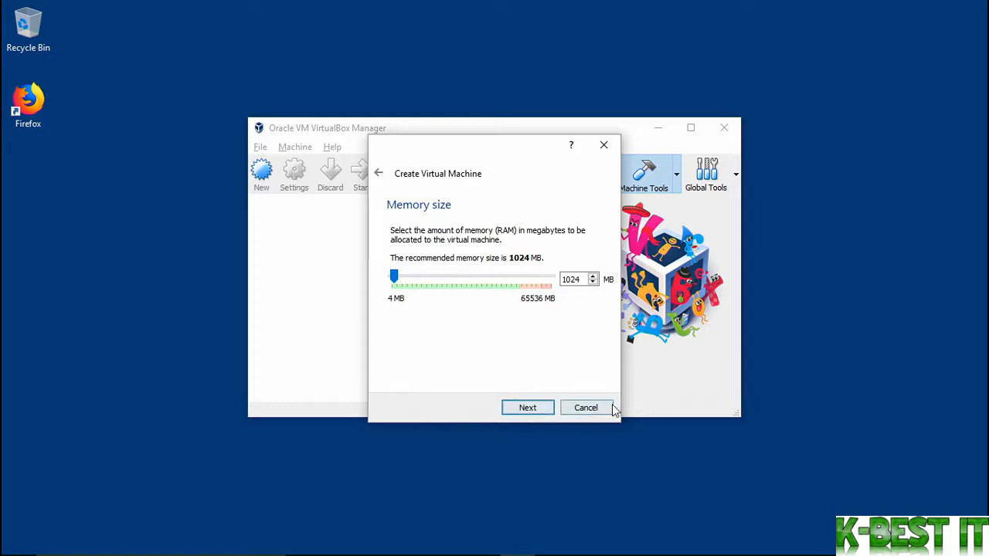
Give the virtual machine 2048 MB of memory
double_click(571, 278)
type("20")
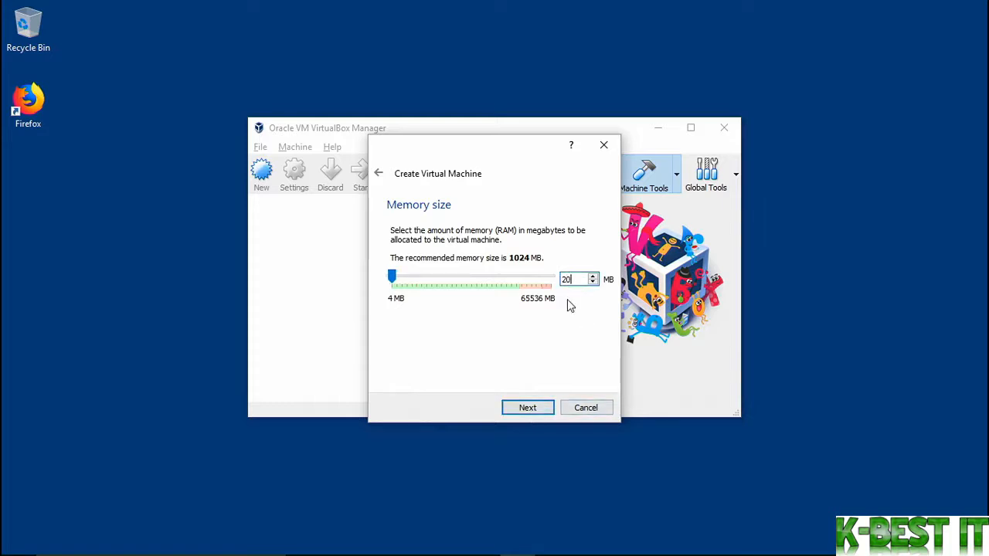
type("48")
left_click(539, 410)
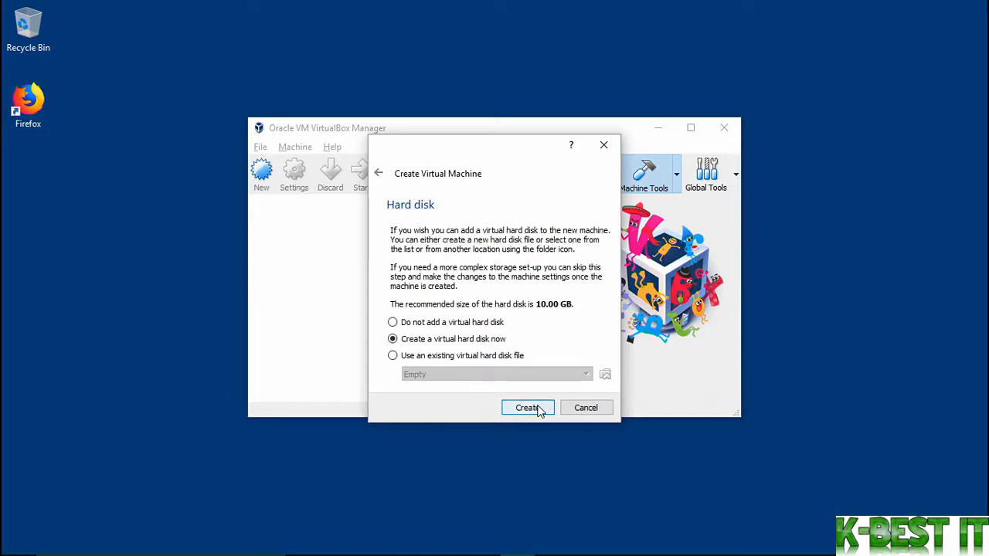
Choose to create a new VDI virtual hard disk, dynamically allocated
left_click(538, 410)
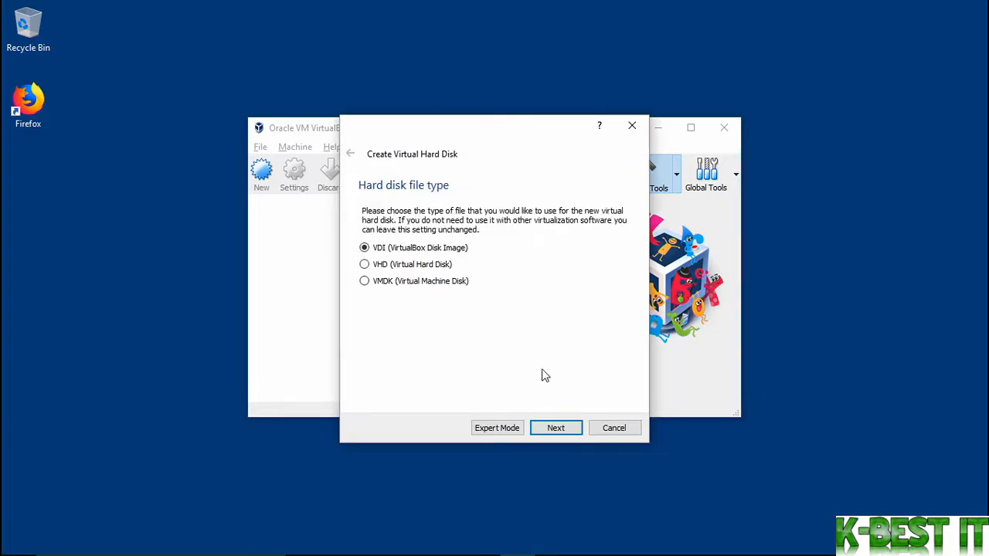
left_click(562, 429)
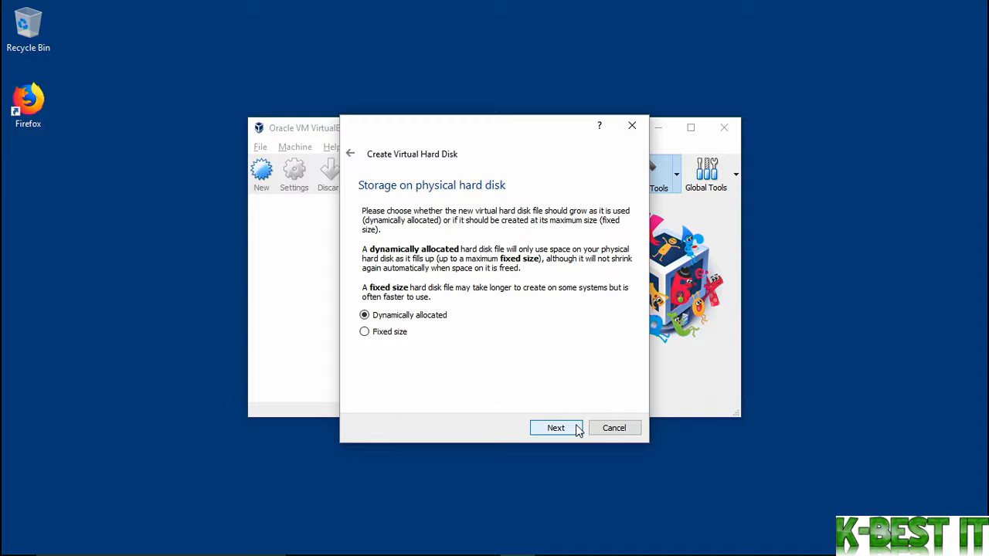
left_click(576, 424)
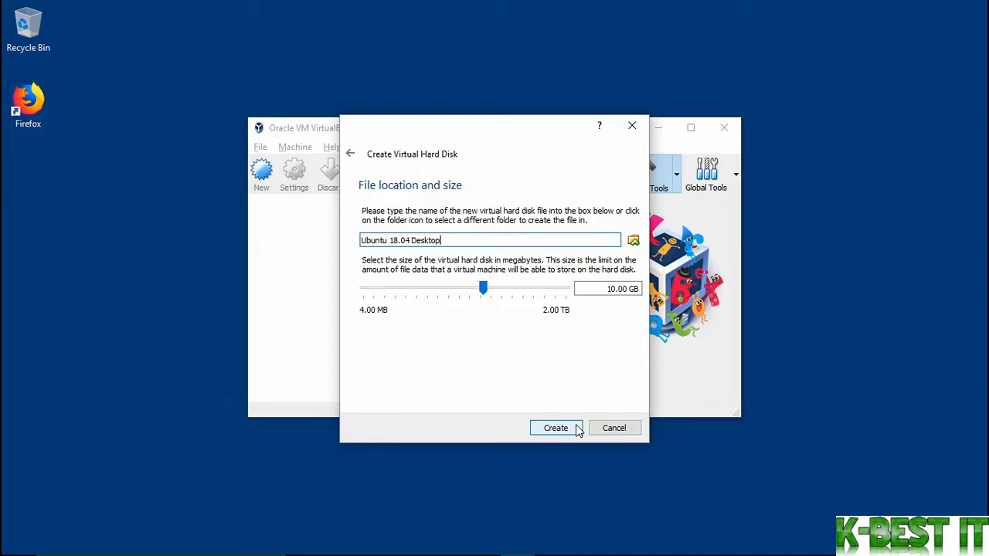
Set the virtual hard disk size to 100.00 GB and create the machine
left_click(609, 289)
double_click(609, 289)
type("100")
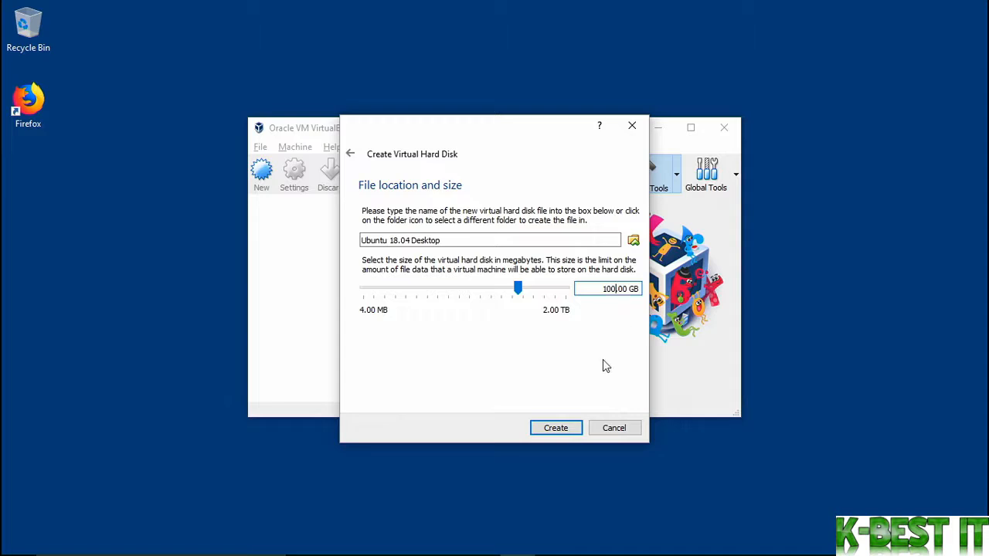
left_click(574, 429)
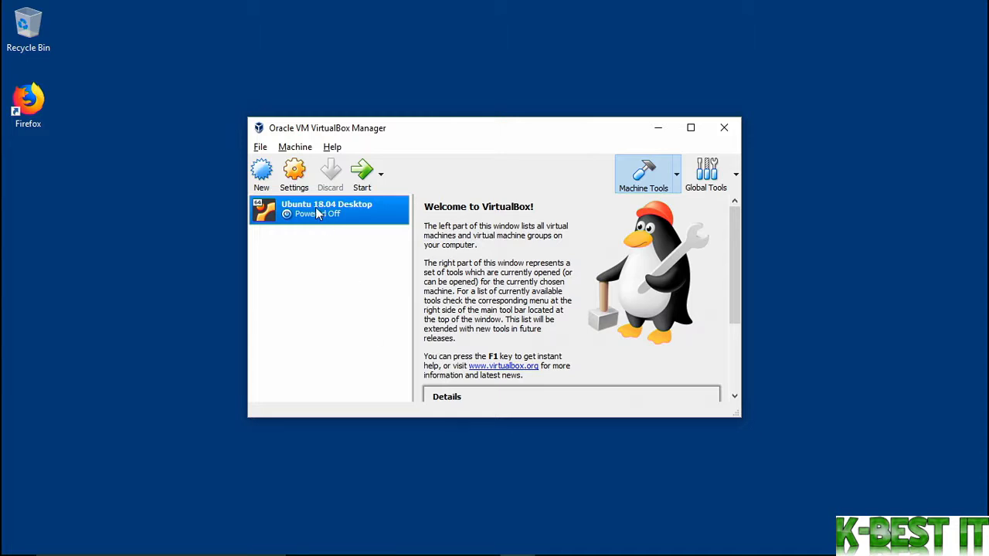
Attach ubuntu-18.04-desktop-amd64.iso to the IDE optical drive in Storage settings and save
left_click(300, 182)
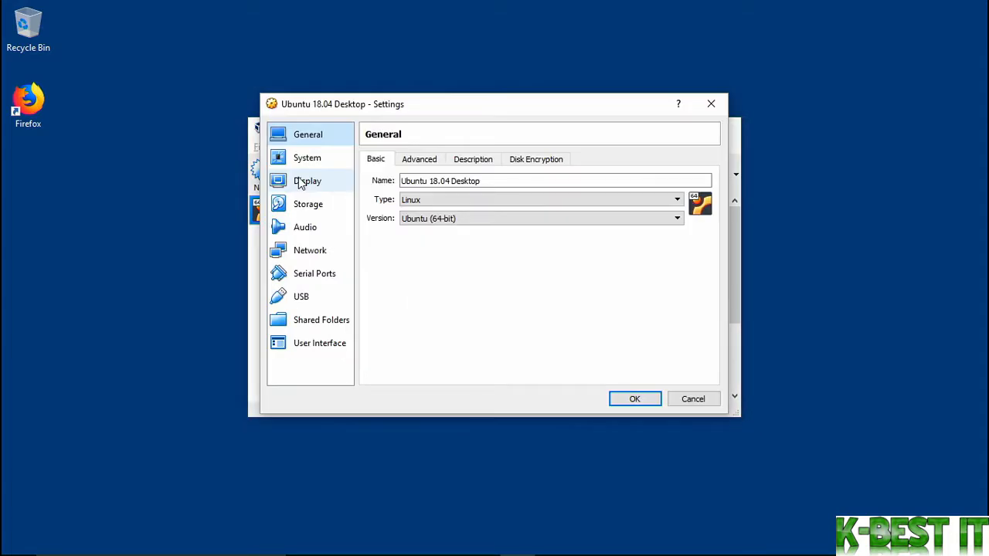
left_click(308, 207)
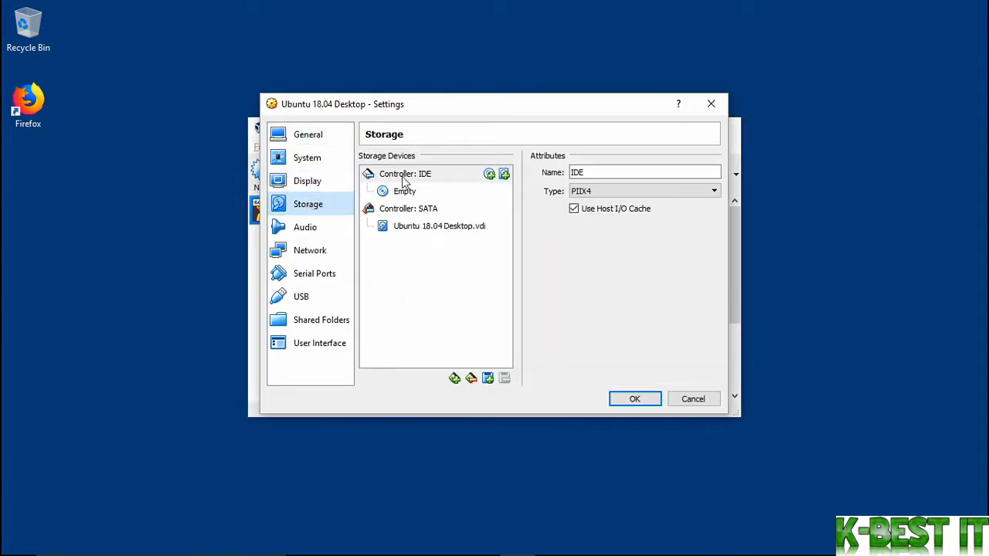
left_click(437, 198)
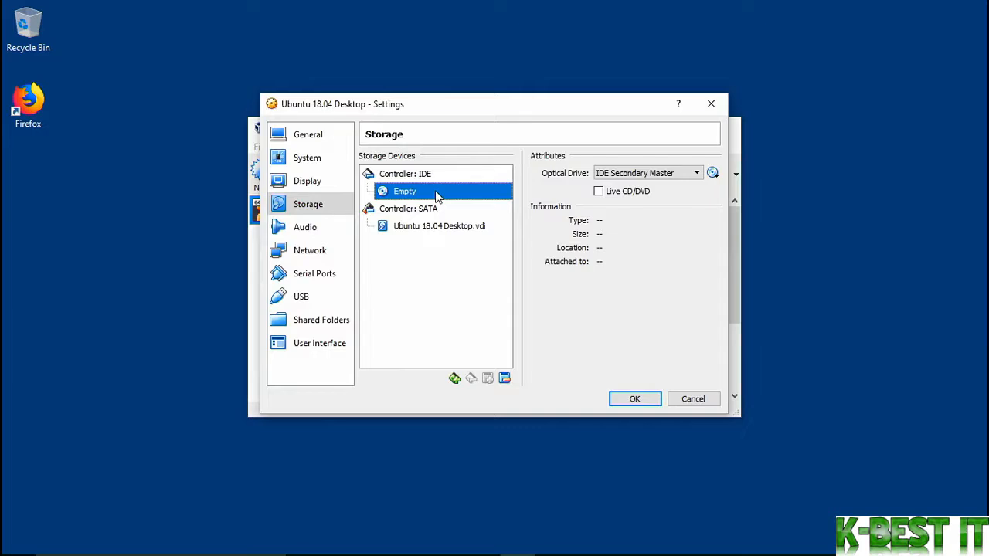
left_click(713, 175)
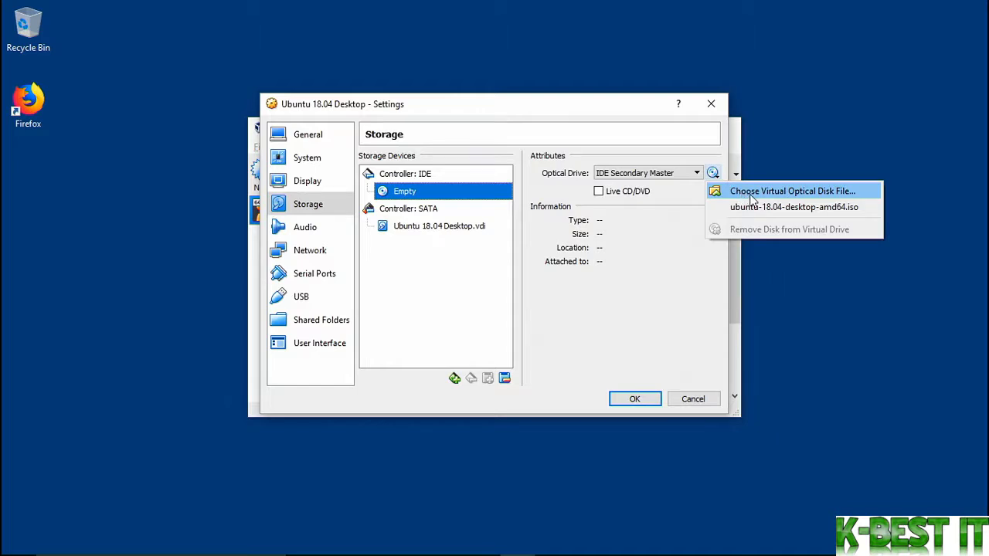
left_click(730, 193)
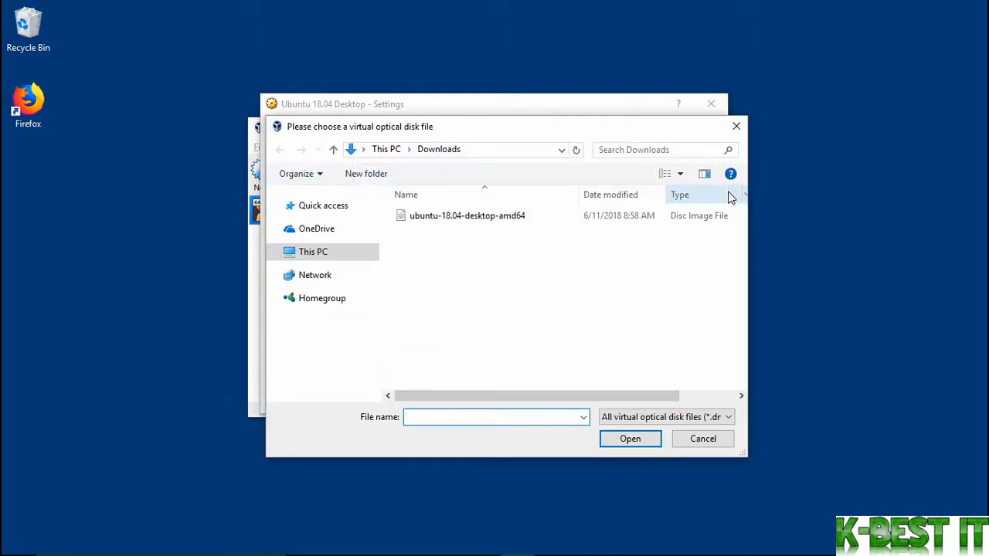
left_click(495, 219)
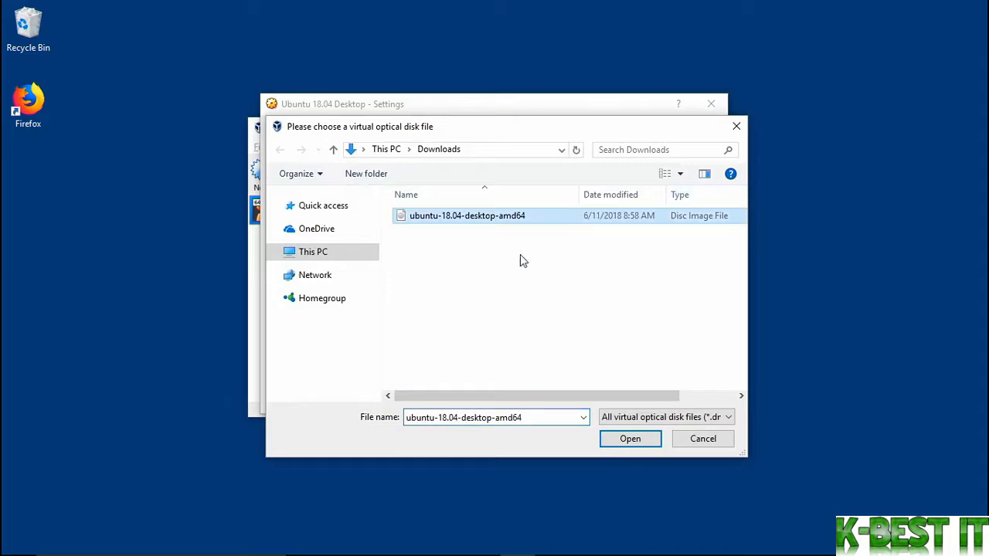
left_click(650, 438)
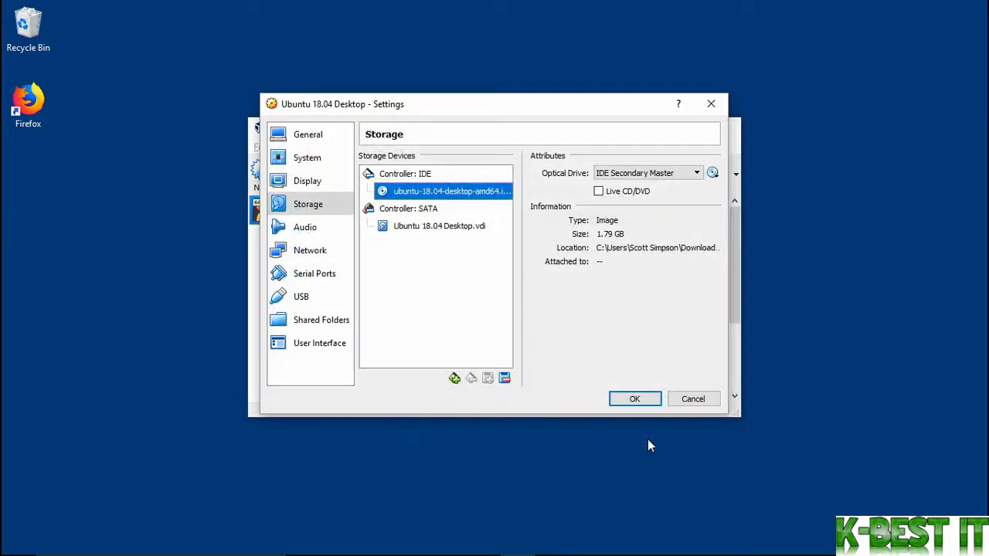
left_click(635, 399)
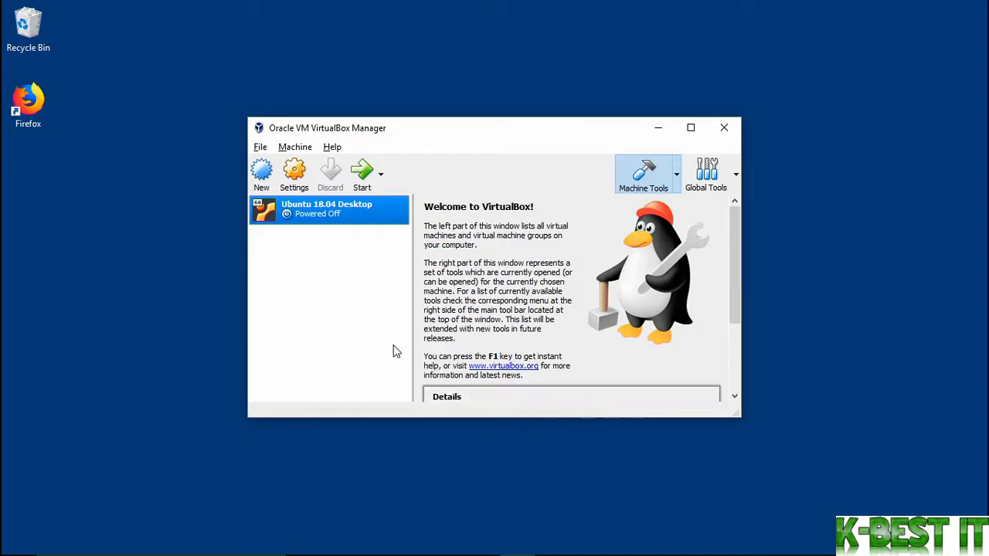
Start the Ubuntu 18.04 Desktop VM, permanently dismiss the capture notice, and maximize its window
left_click(363, 178)
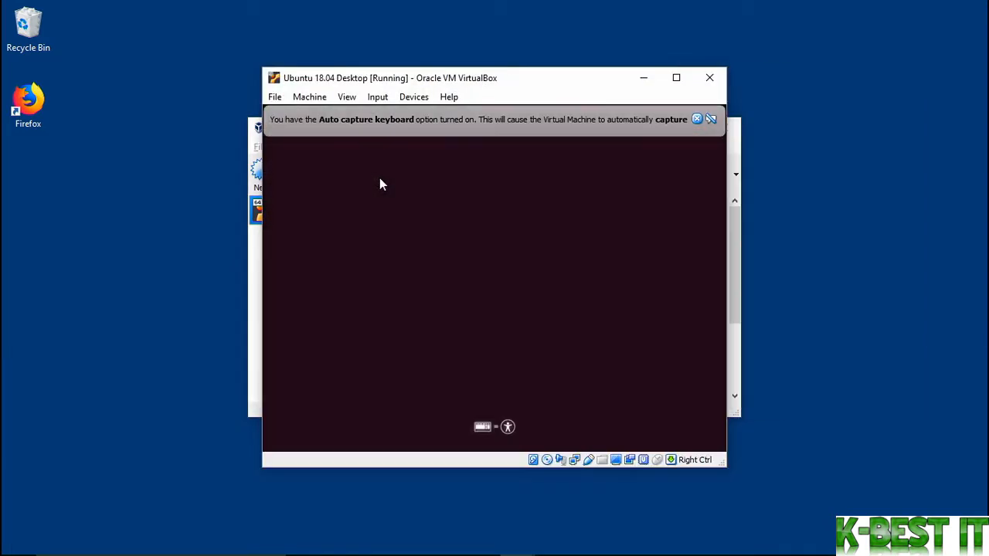
left_click(711, 120)
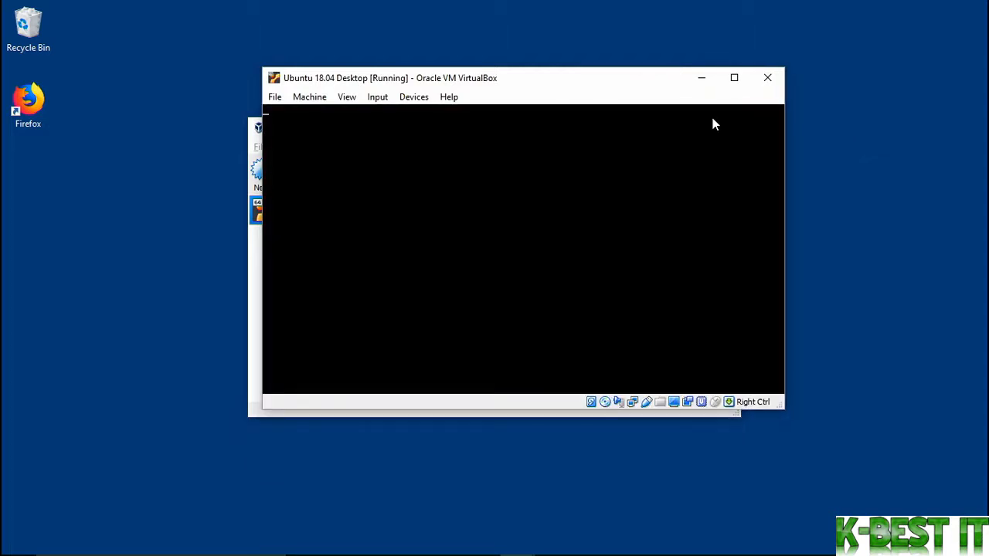
left_click(734, 78)
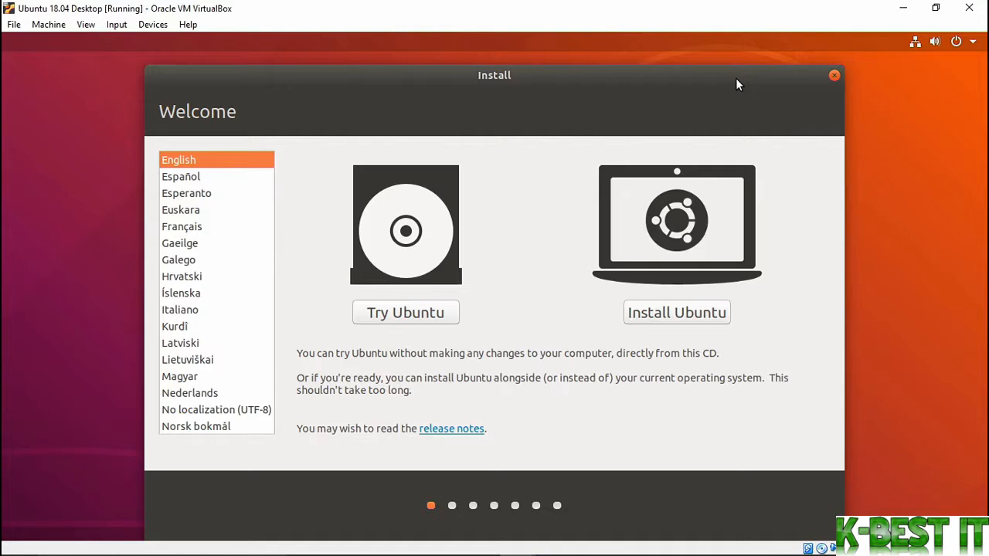
Choose Install Ubuntu and keep the English (US) keyboard layout
left_click(669, 314)
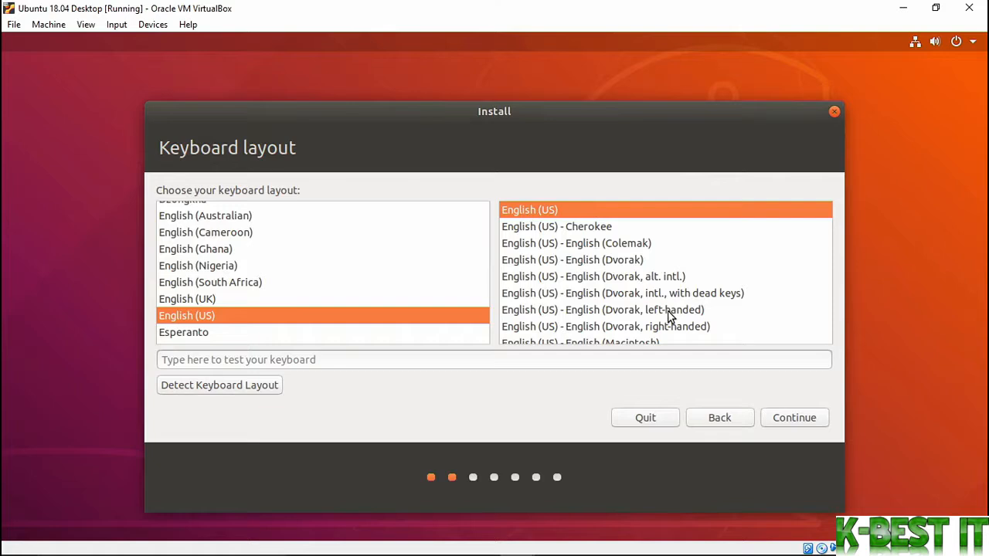
left_click(812, 424)
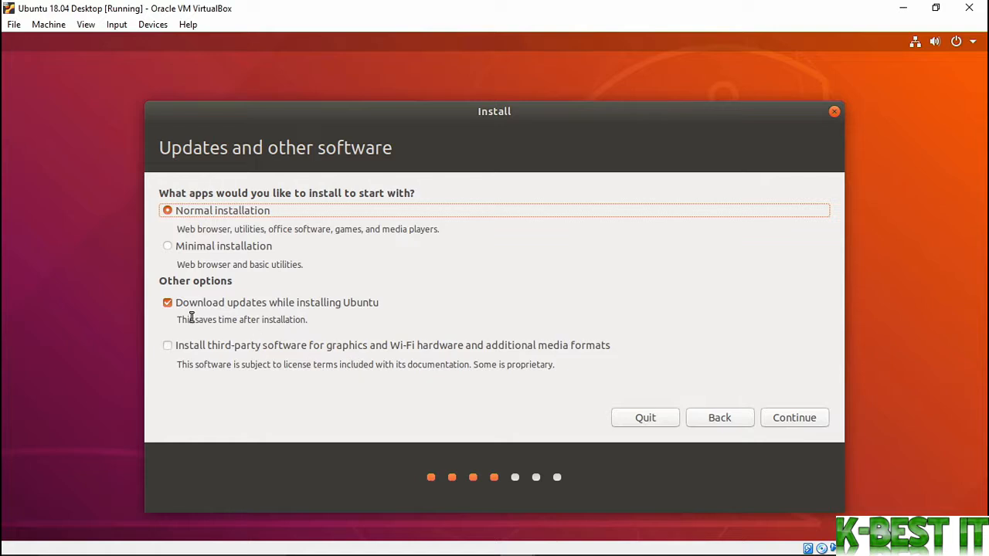
Disable update downloads, choose Erase disk and install Ubuntu, and confirm the disk changes
left_click(167, 303)
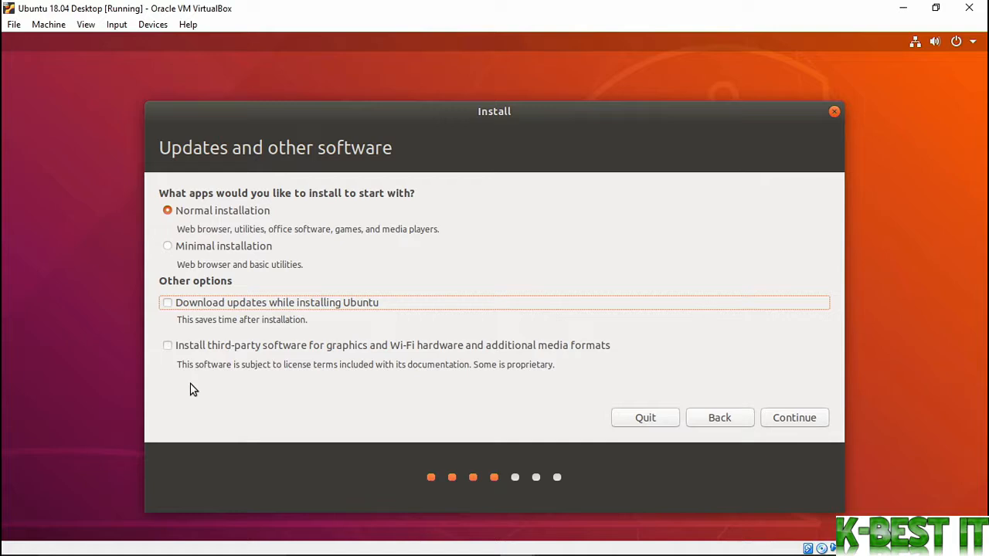
left_click(795, 420)
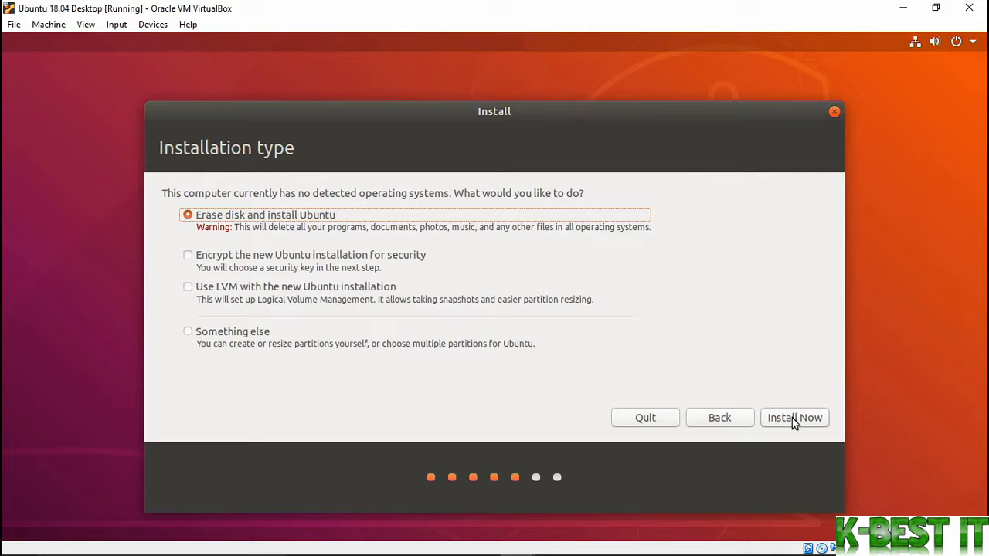
left_click(792, 418)
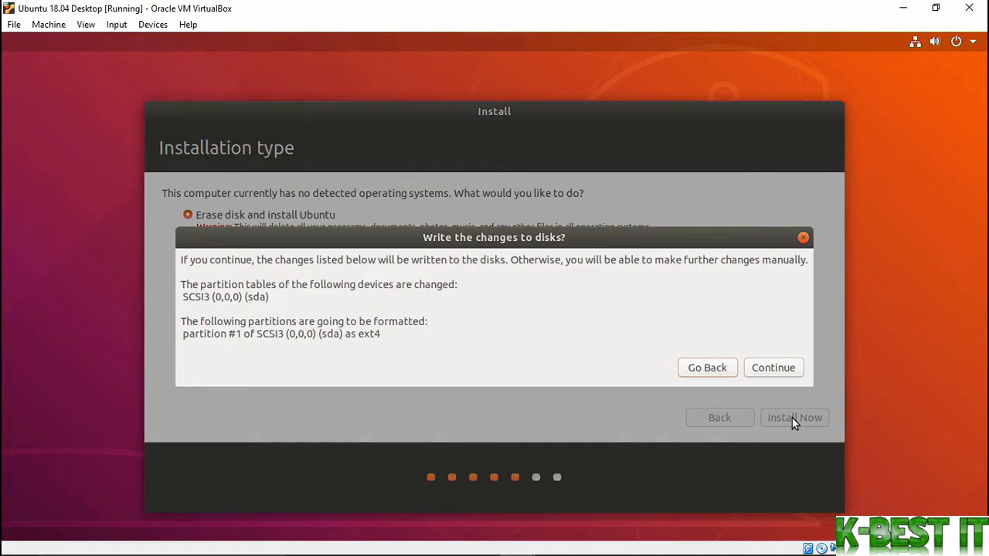
left_click(788, 369)
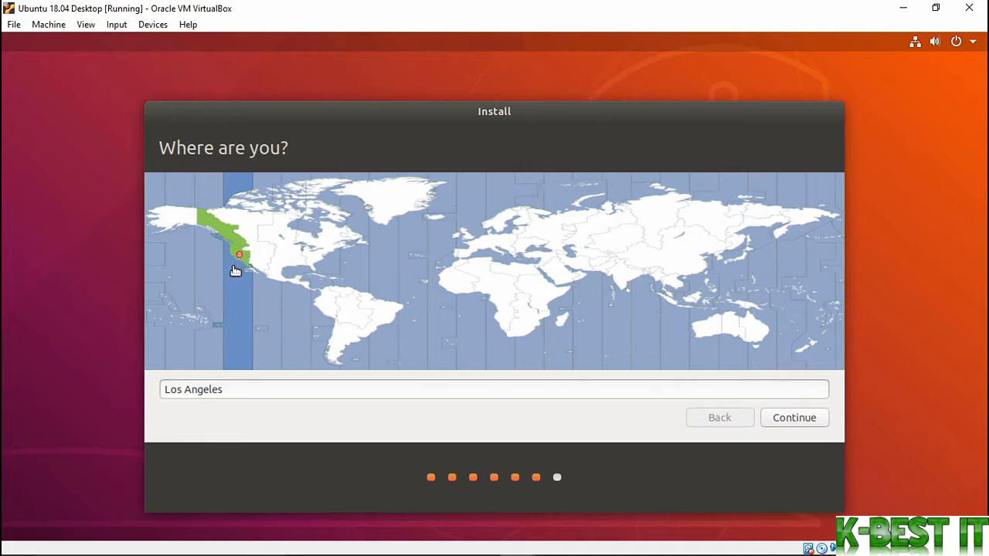
Keep the Los Angeles time zone and enter the user's name, computer name and password
left_click(818, 416)
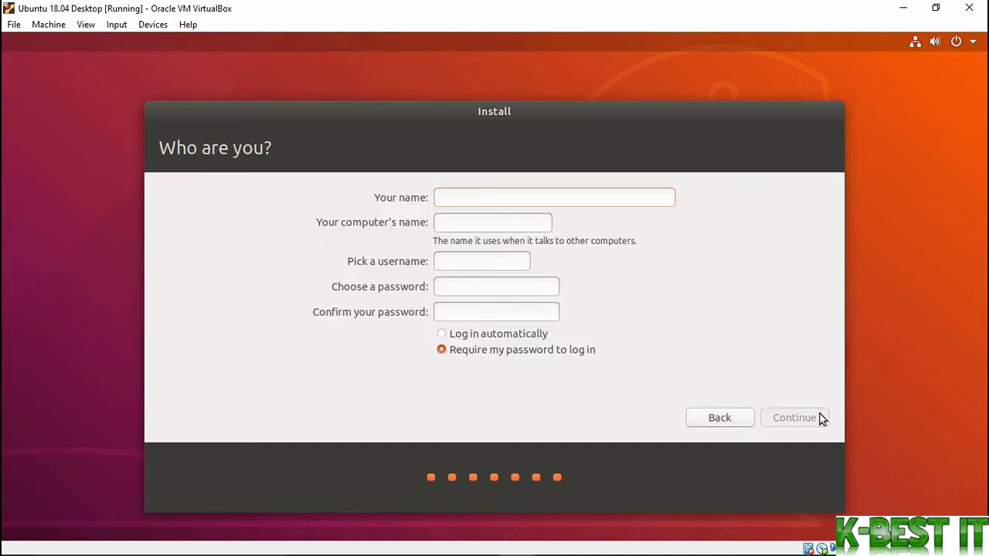
type("Scott")
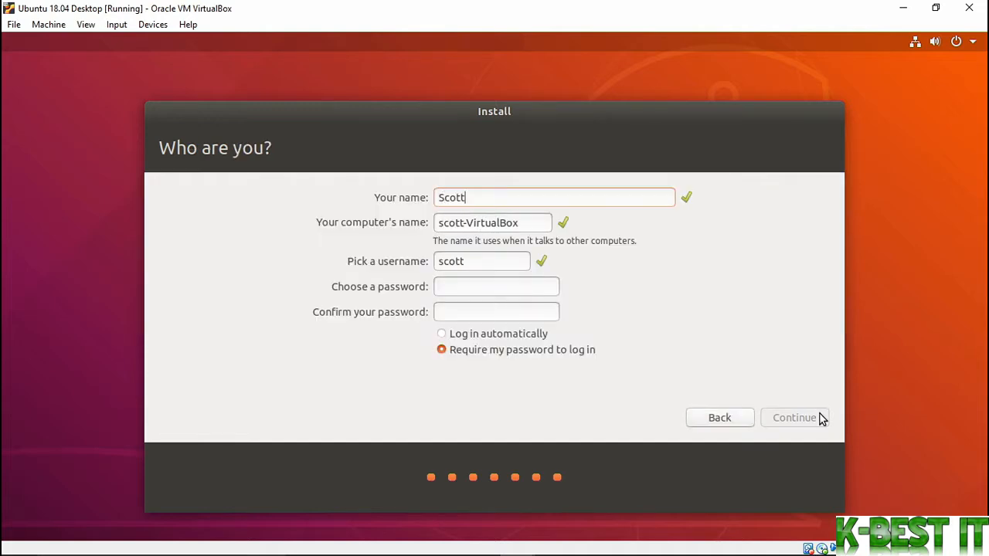
key("Tab")
type("scott-vm")
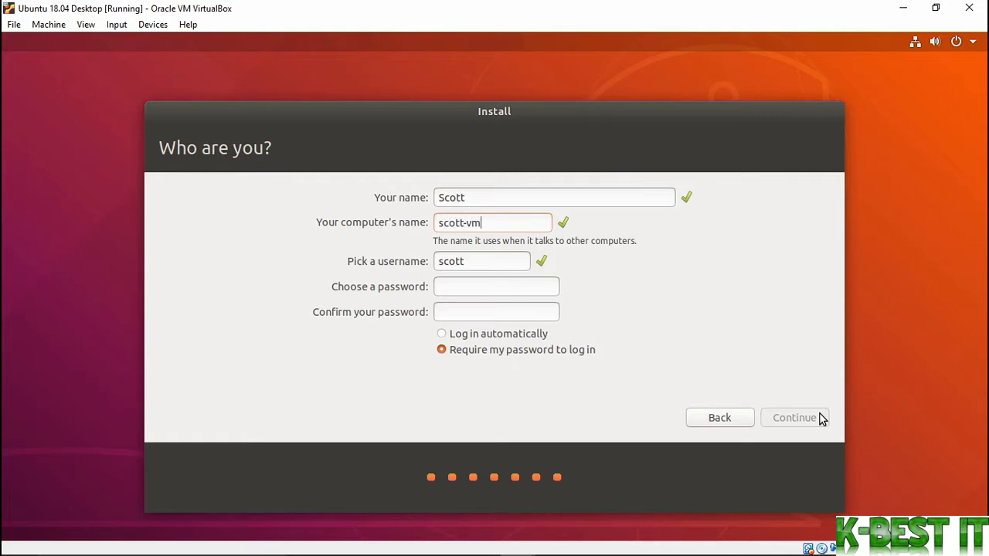
key("Tab")
key("Tab")
type("password")
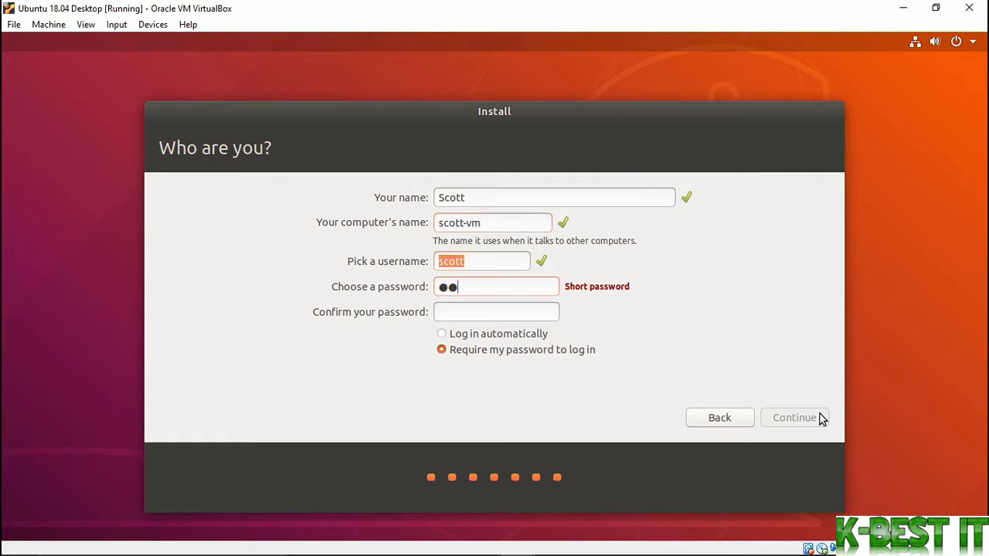
type("1")
key("Tab")
type("password1")
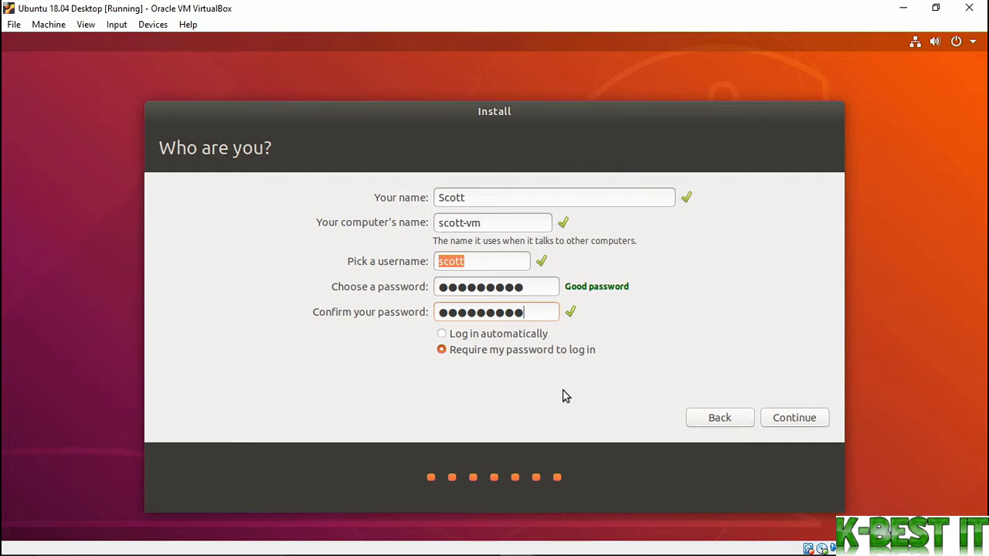
left_click(765, 419)
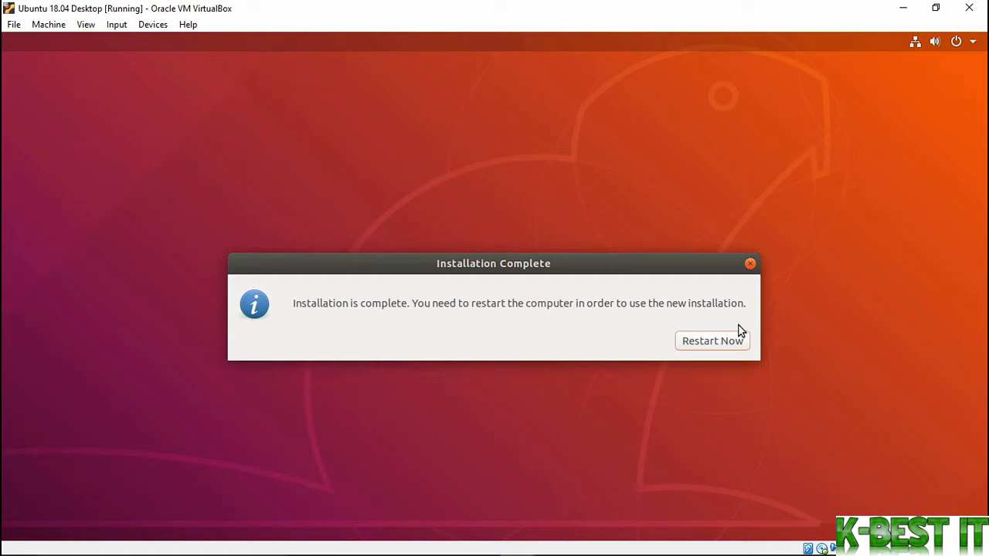
Restart the VM, continue past the remove-medium prompt, and sign in with the user's password
left_click(710, 341)
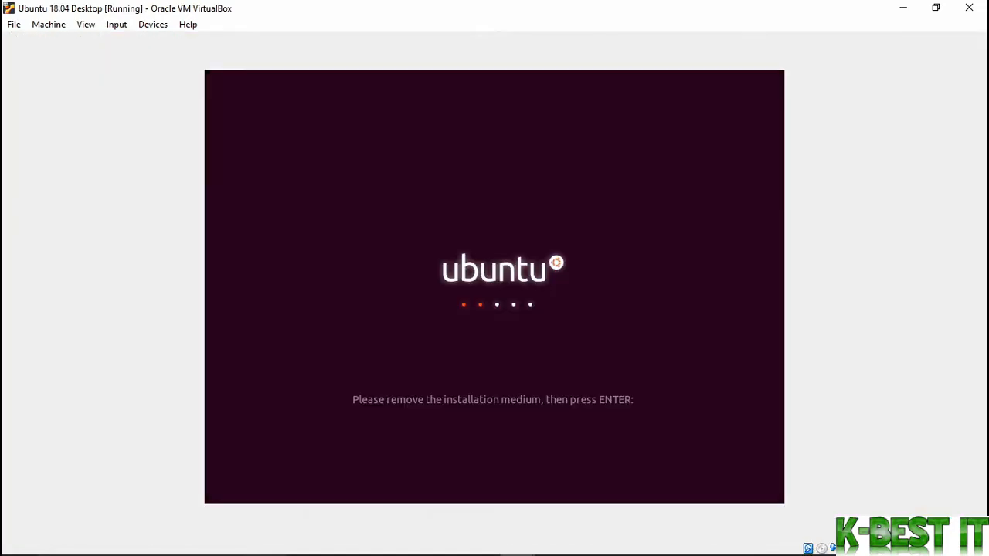
key("Return")
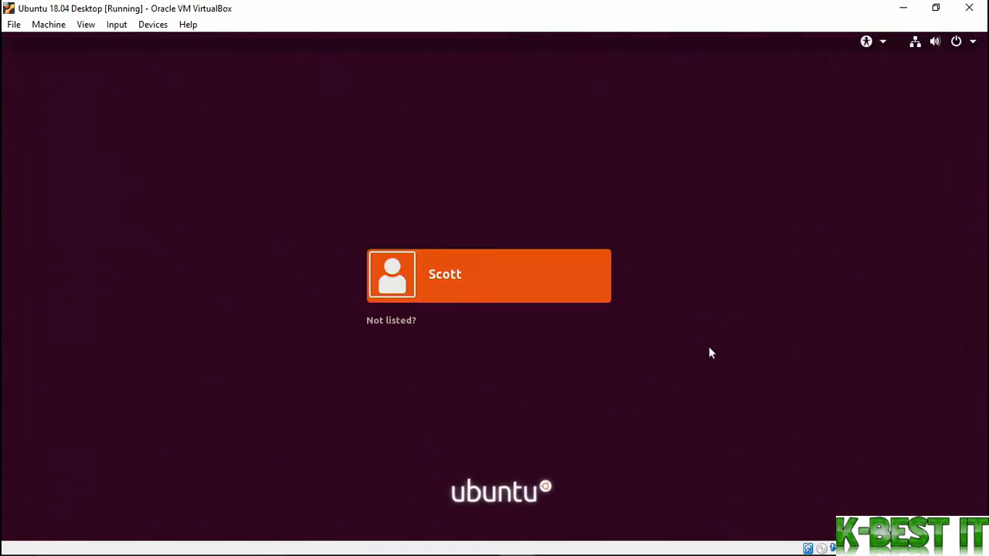
left_click(464, 283)
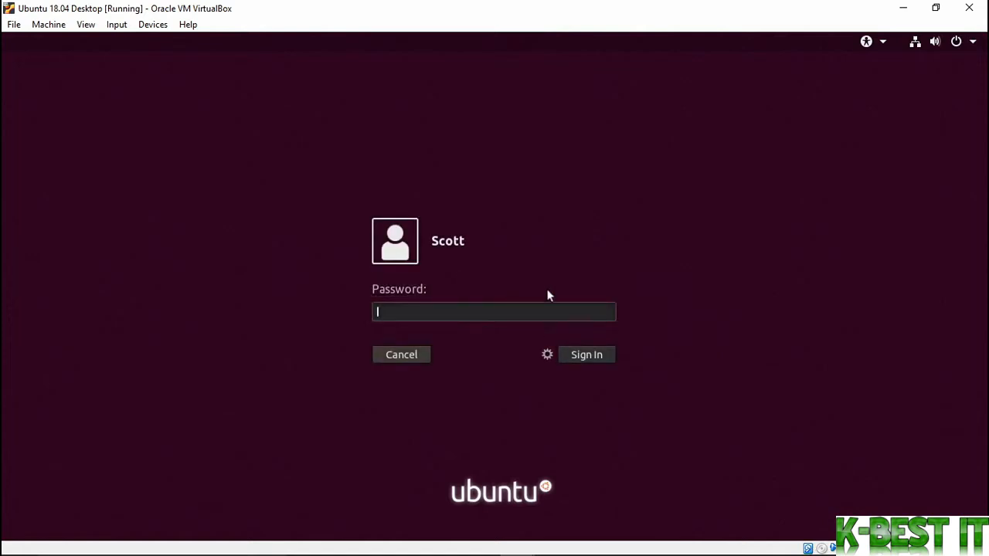
type("••••••••••")
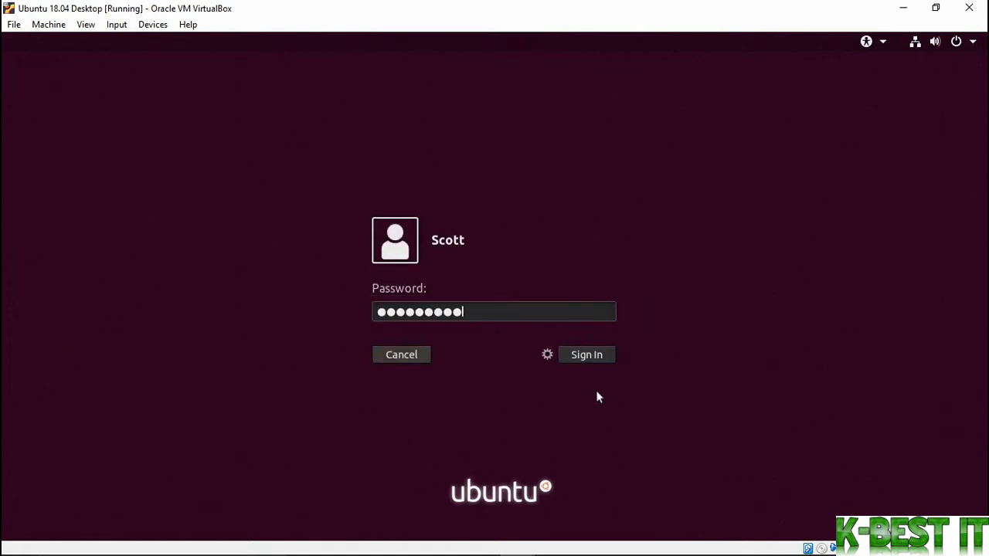
left_click(581, 355)
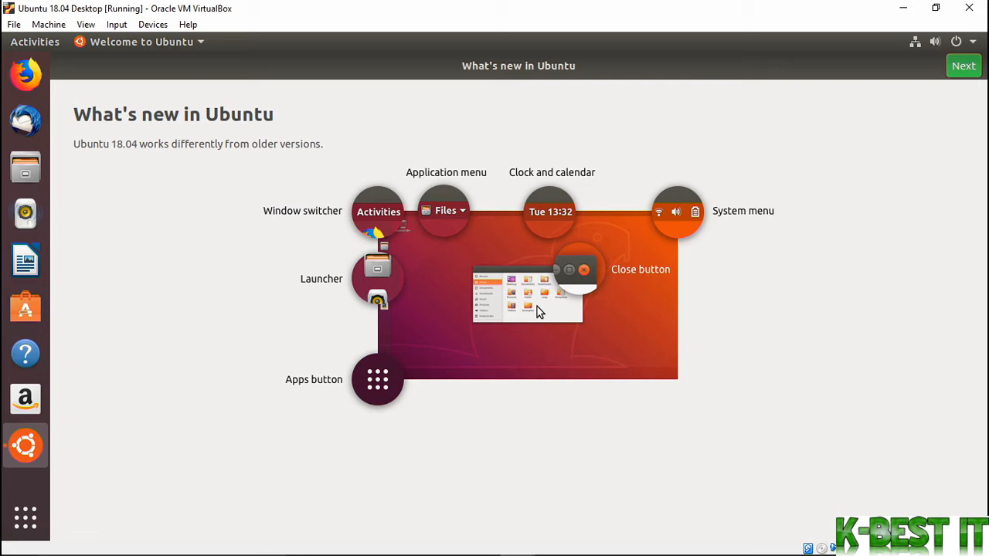
key("ctrl+f")
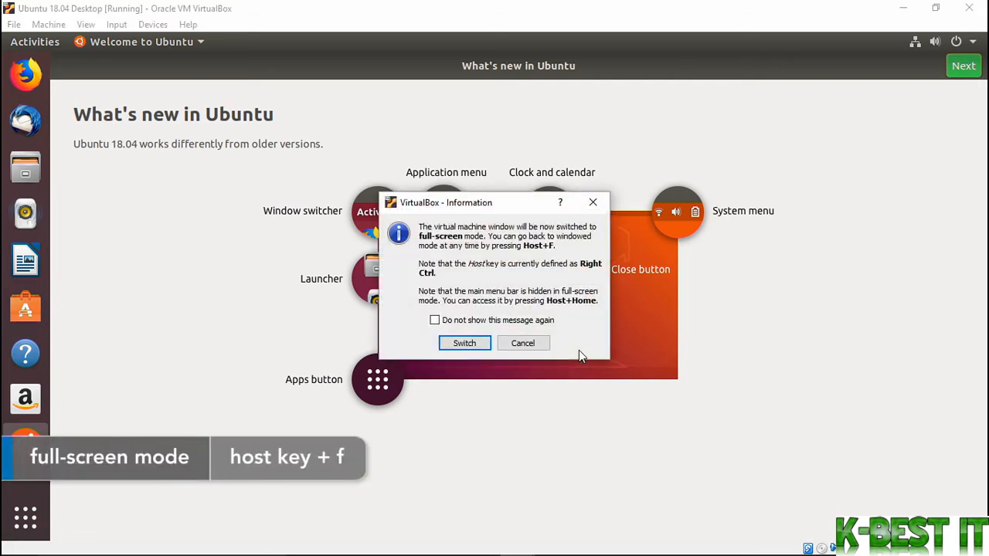
left_click(444, 343)
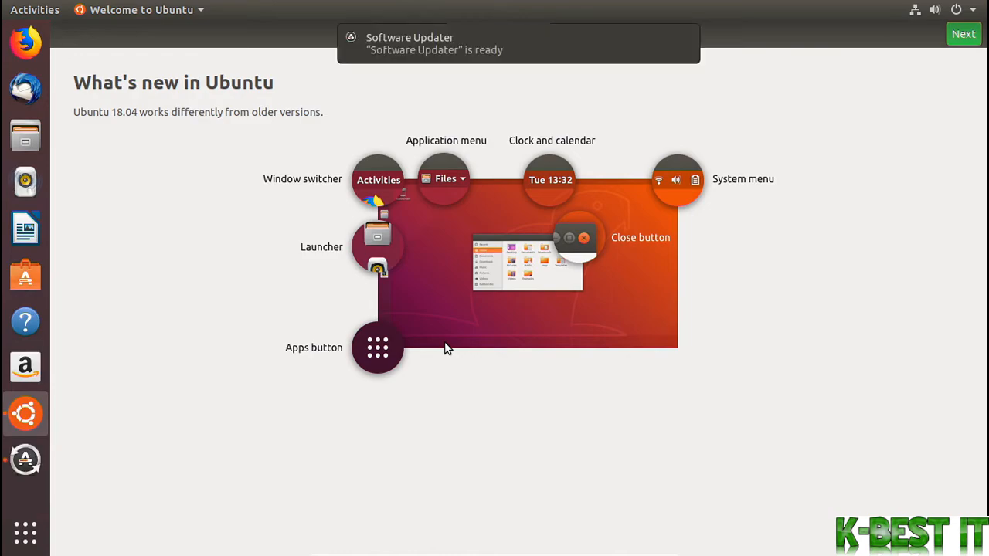
key("ctrl+f")
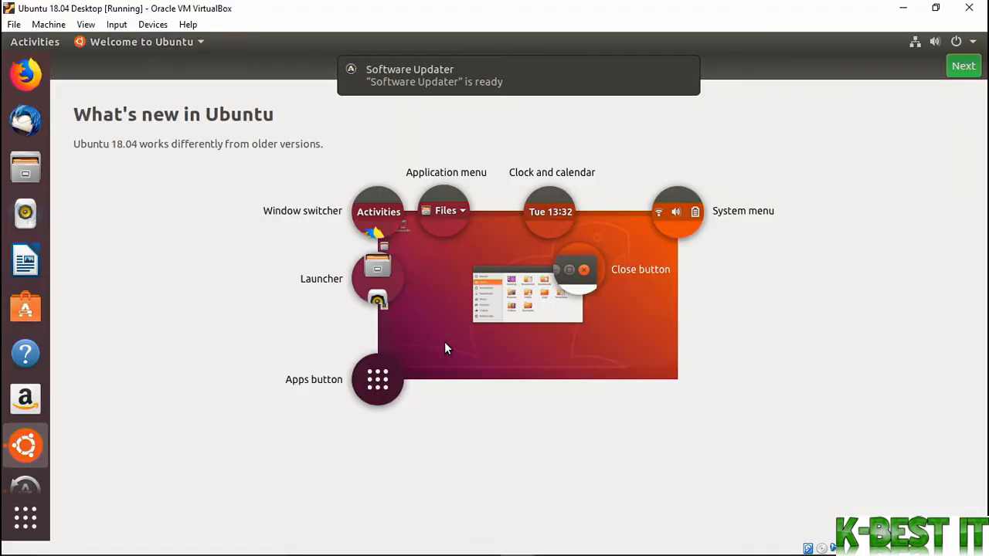